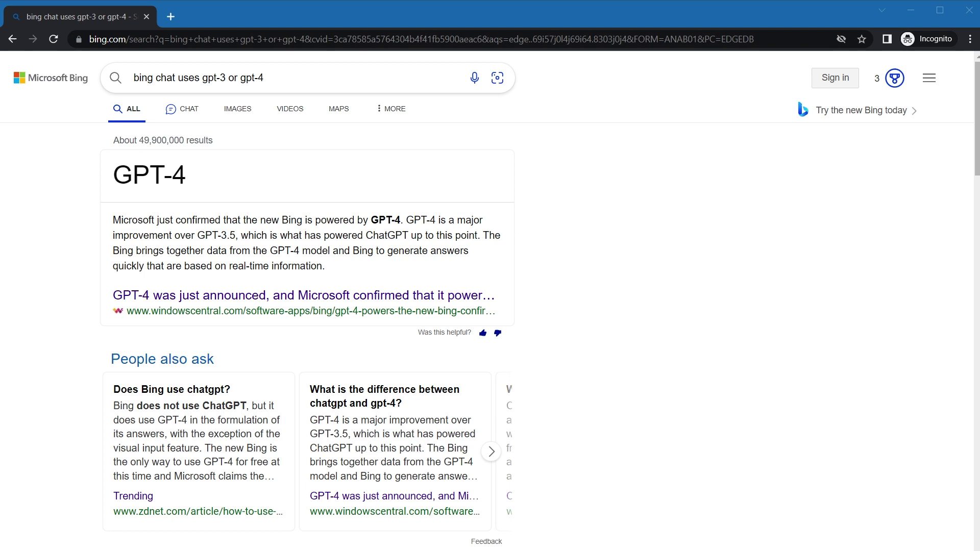
# - Highlight the search answer sentence confirming the new Bing is powered by GPT-4
pyautogui.moveTo(264, 78); pyautogui.dragTo(28, 198)
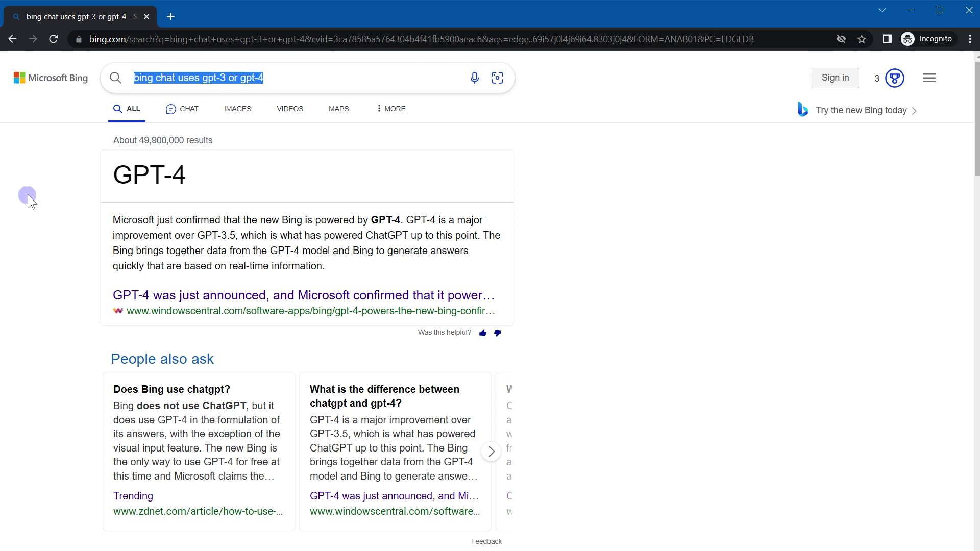
pyautogui.moveTo(32, 194); pyautogui.dragTo(229, 156)
pyautogui.click(113, 219)
pyautogui.moveTo(114, 220); pyautogui.dragTo(273, 219)
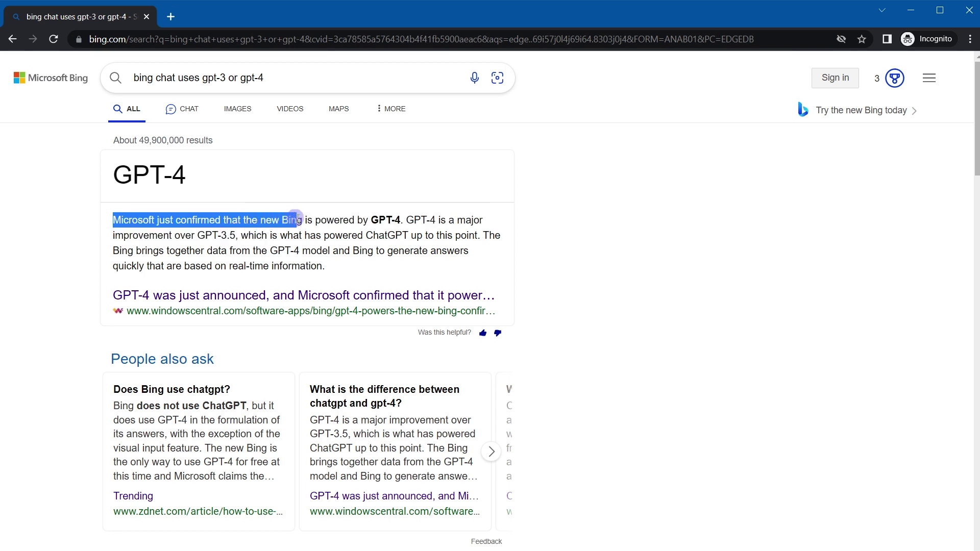
pyautogui.moveTo(272, 219); pyautogui.dragTo(402, 226)
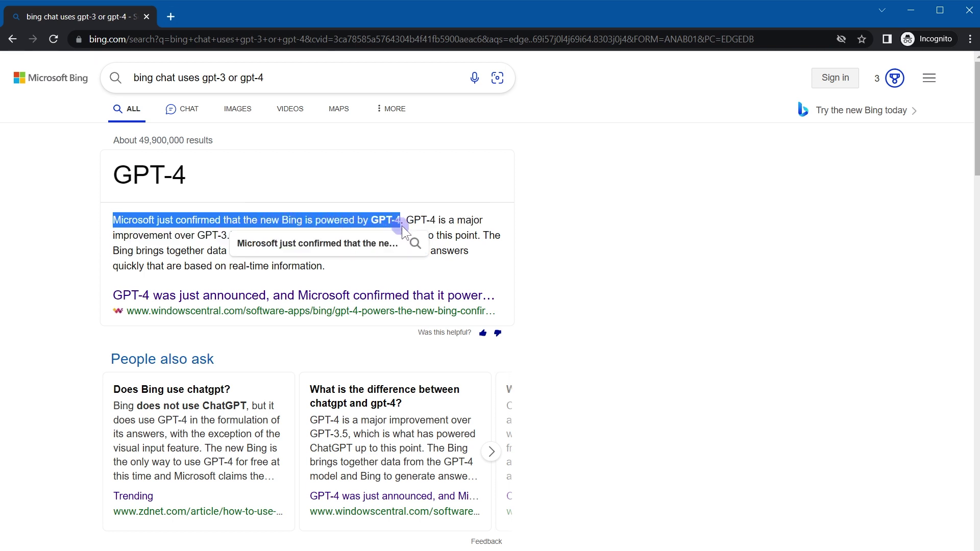
pyautogui.click(563, 229)
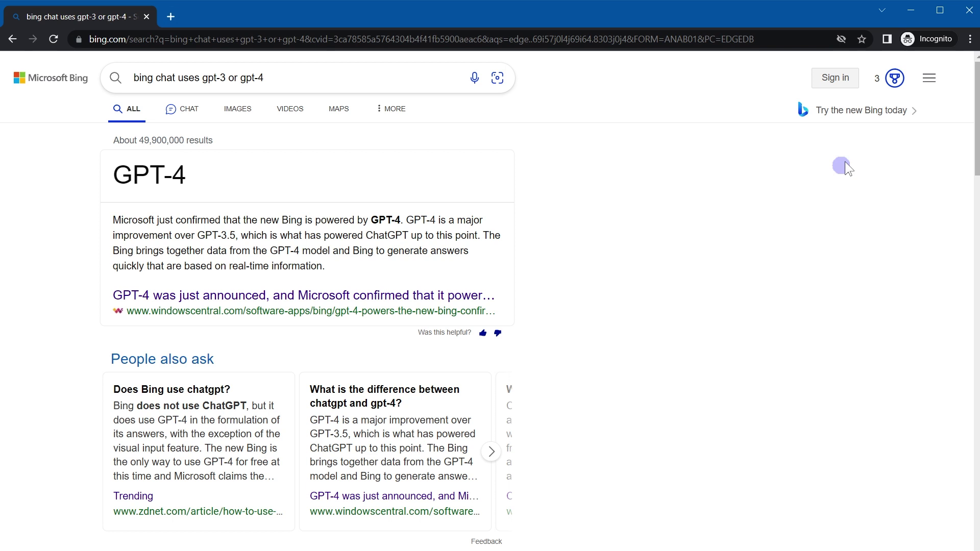
# - Try the new Bing in chat mode, highlight its access notice, and sign in
pyautogui.click(849, 111)
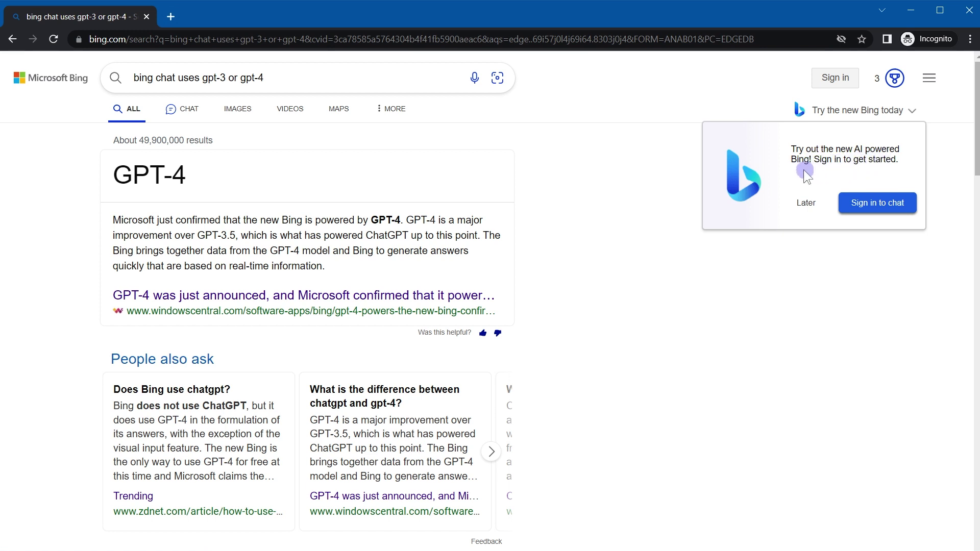
pyautogui.click(872, 213)
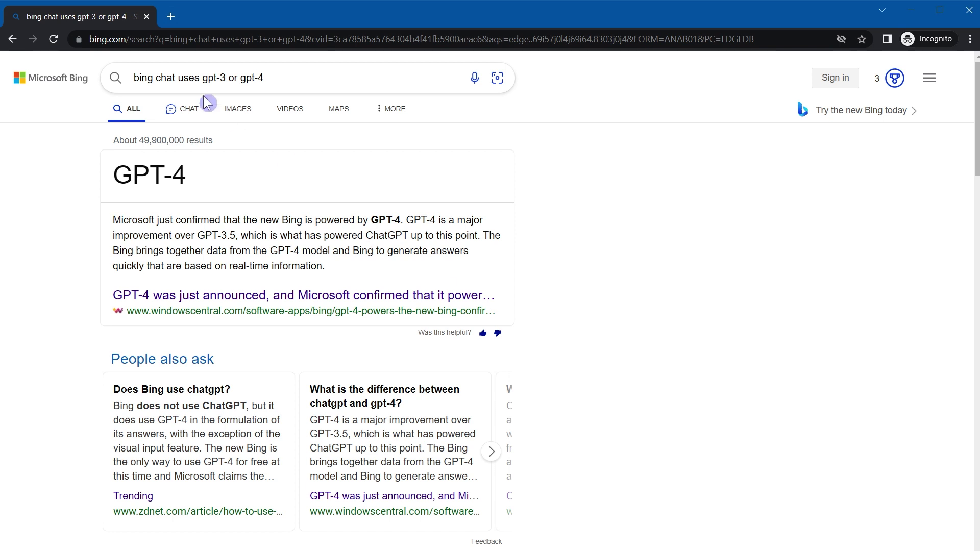
pyautogui.click(189, 110)
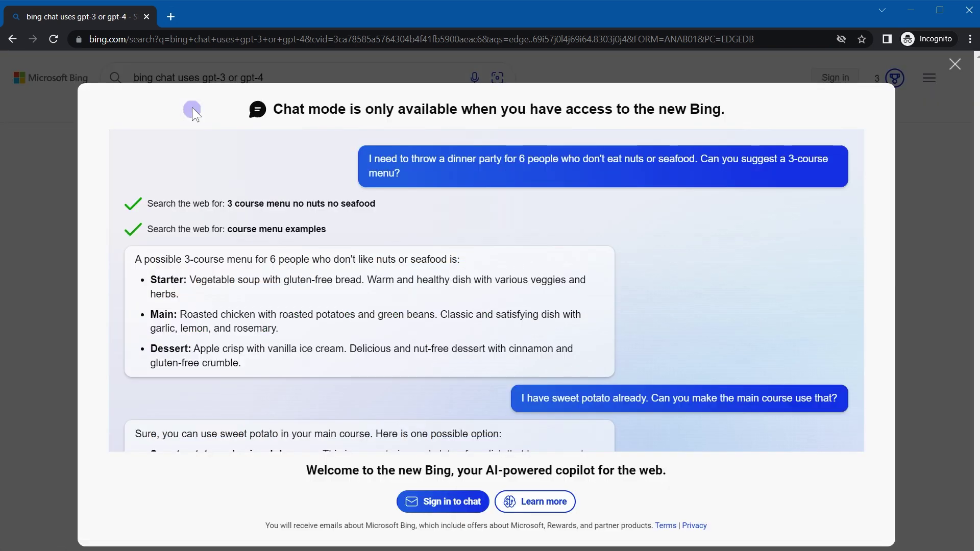
pyautogui.moveTo(292, 110); pyautogui.dragTo(507, 118)
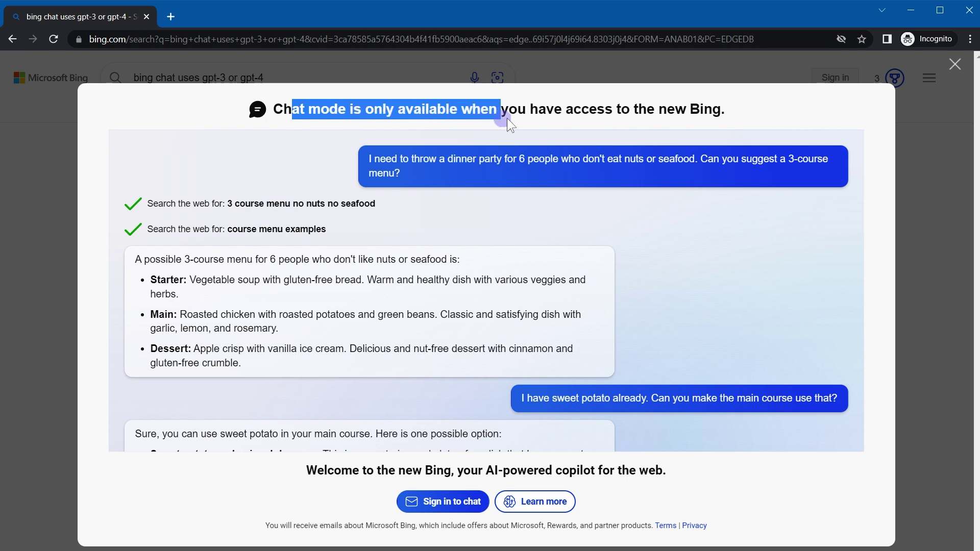
pyautogui.moveTo(677, 119); pyautogui.dragTo(710, 117)
pyautogui.click(709, 118)
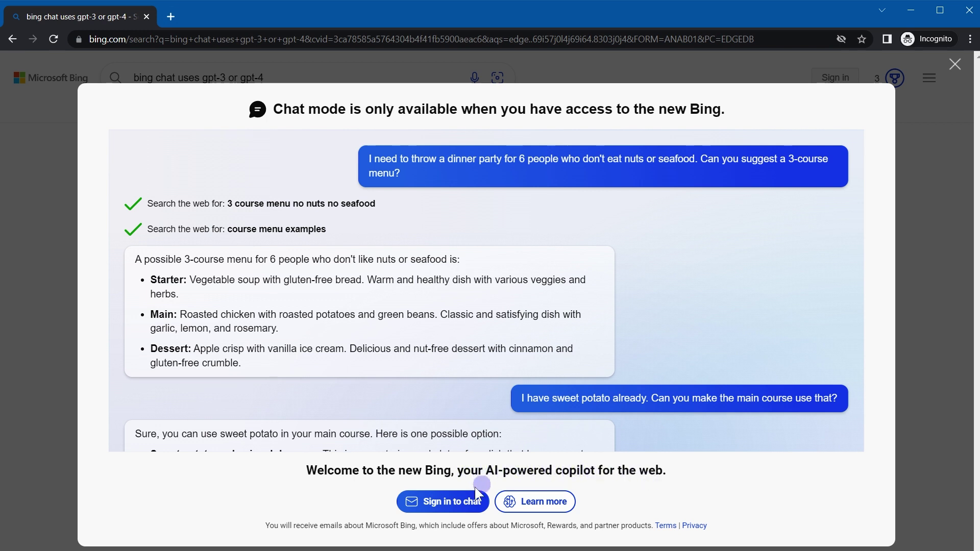
pyautogui.click(446, 501)
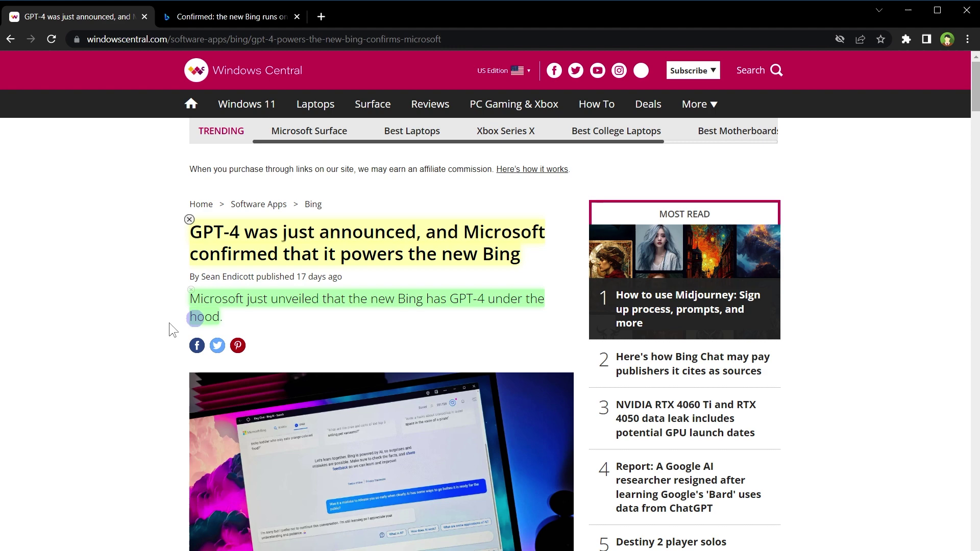
pyautogui.scroll(-2, 161, 326)
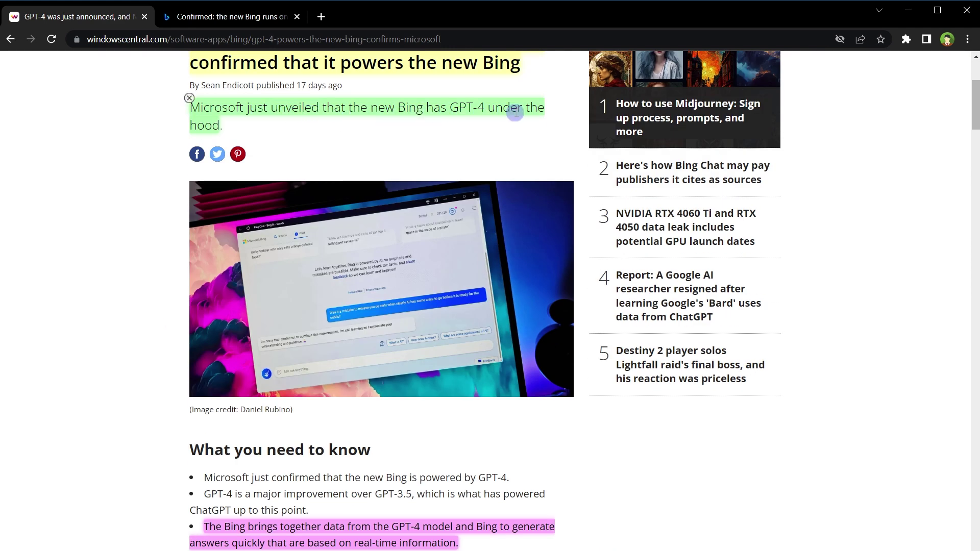
pyautogui.scroll(-3, 92, 330)
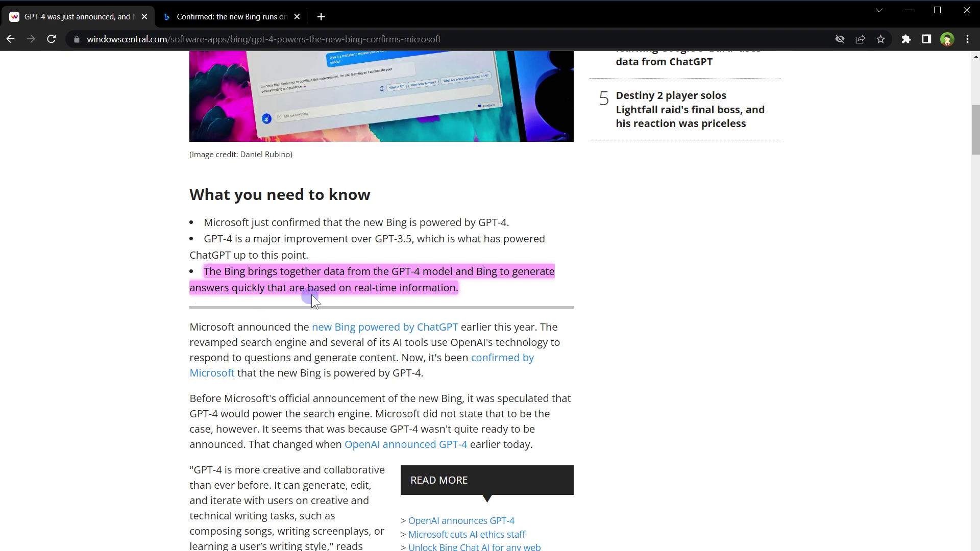
pyautogui.moveTo(424, 536)
pyautogui.scroll(-3, 427, 290)
pyautogui.scroll(-2, 426, 290)
pyautogui.scroll(10, 427, 290)
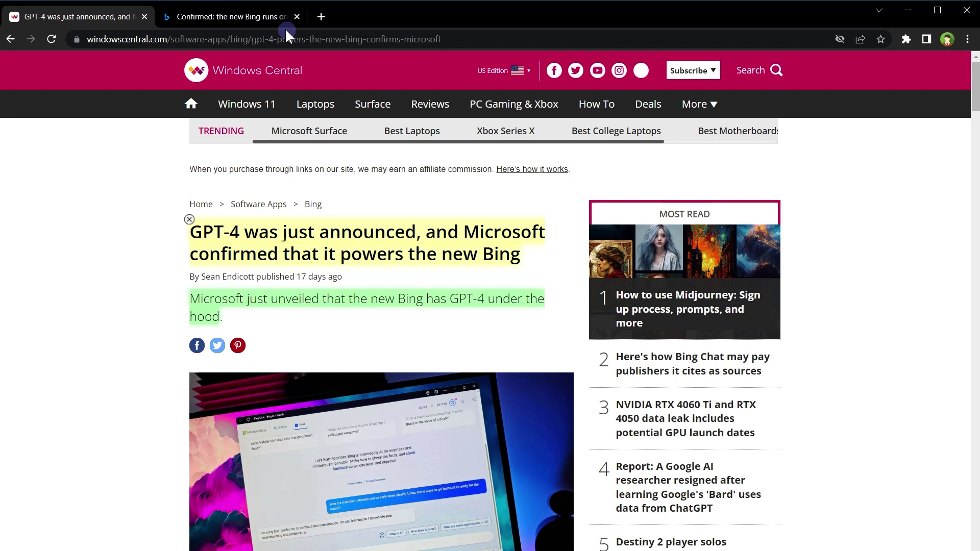
# - In the Bing Blogs post, highlight 'customized' for search and 'GPT-4' in the sign-up sentence
pyautogui.click(275, 16)
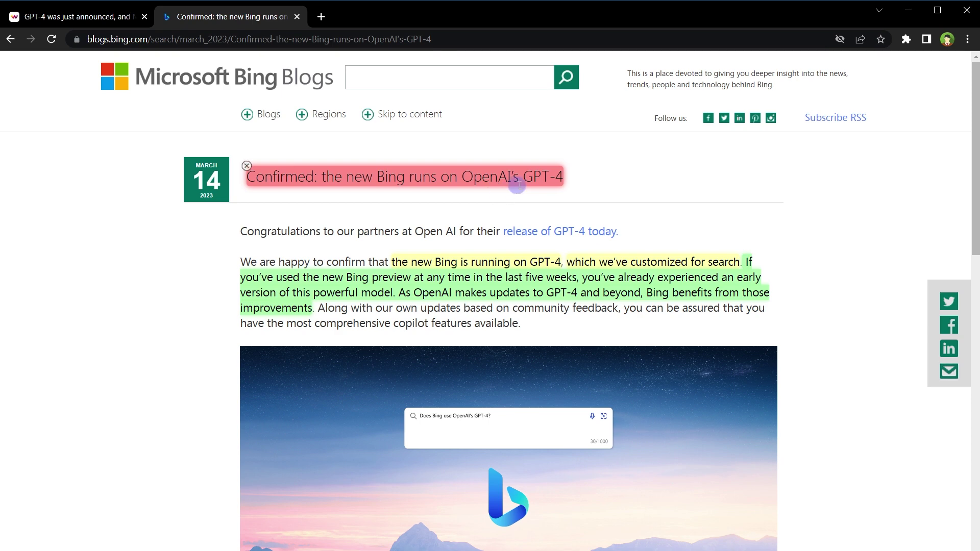
pyautogui.scroll(-1, 551, 179)
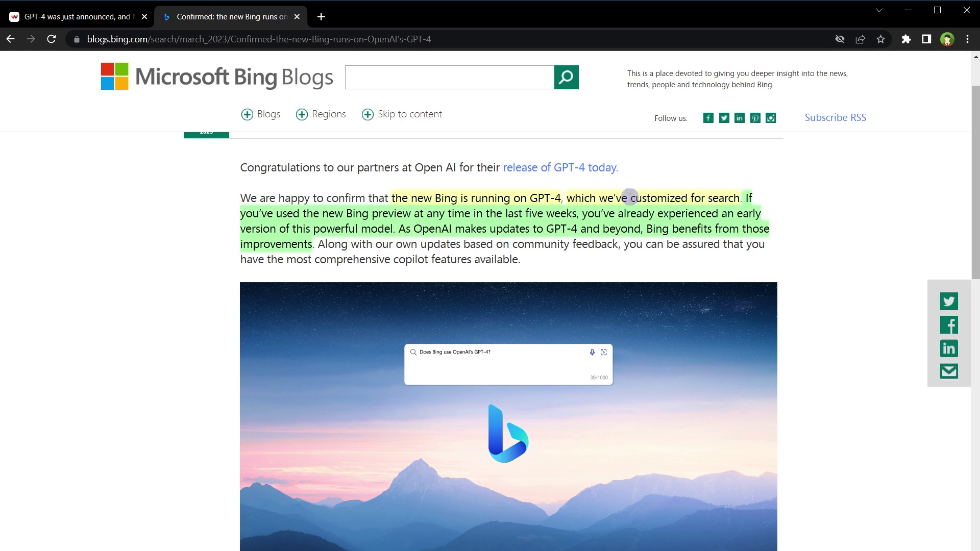
pyautogui.moveTo(630, 198); pyautogui.dragTo(736, 198)
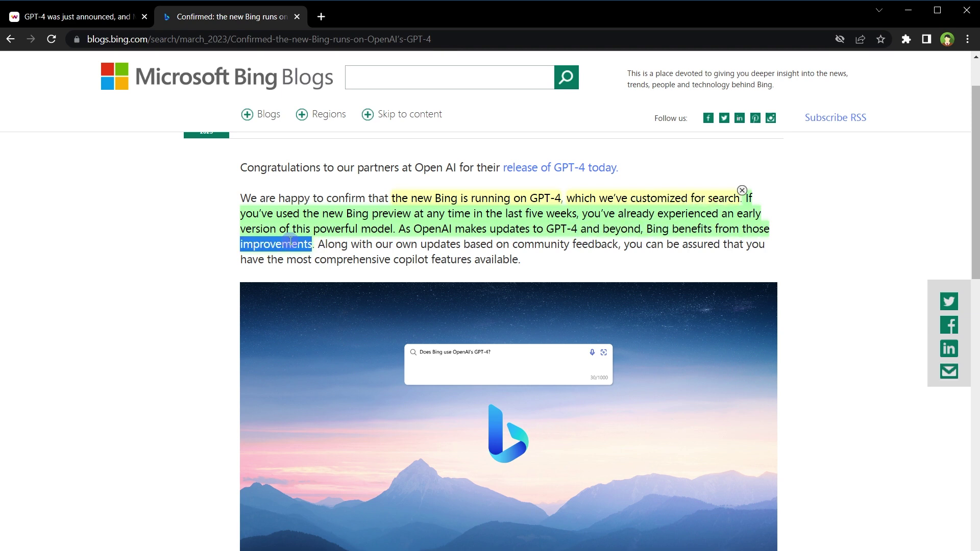
pyautogui.scroll(-5, 236, 277)
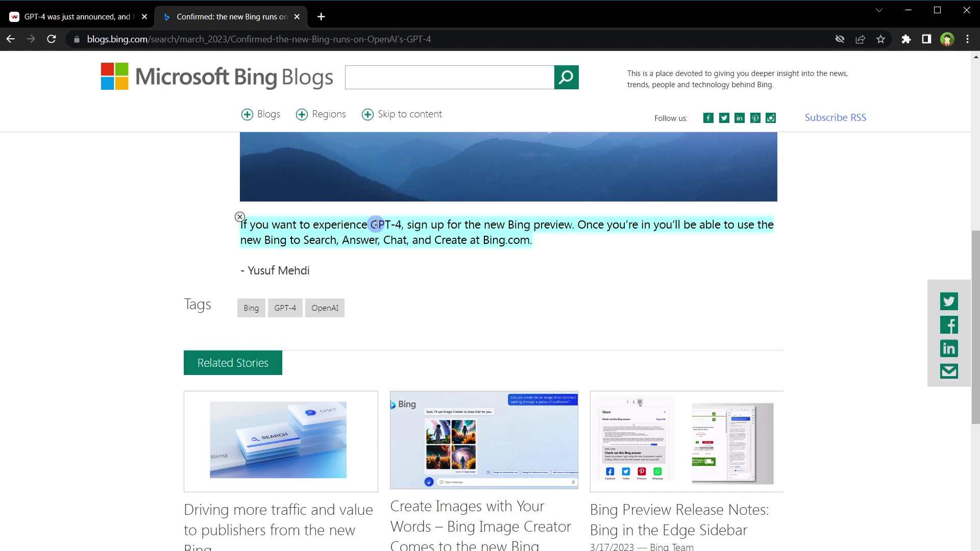
pyautogui.moveTo(389, 225); pyautogui.dragTo(404, 225)
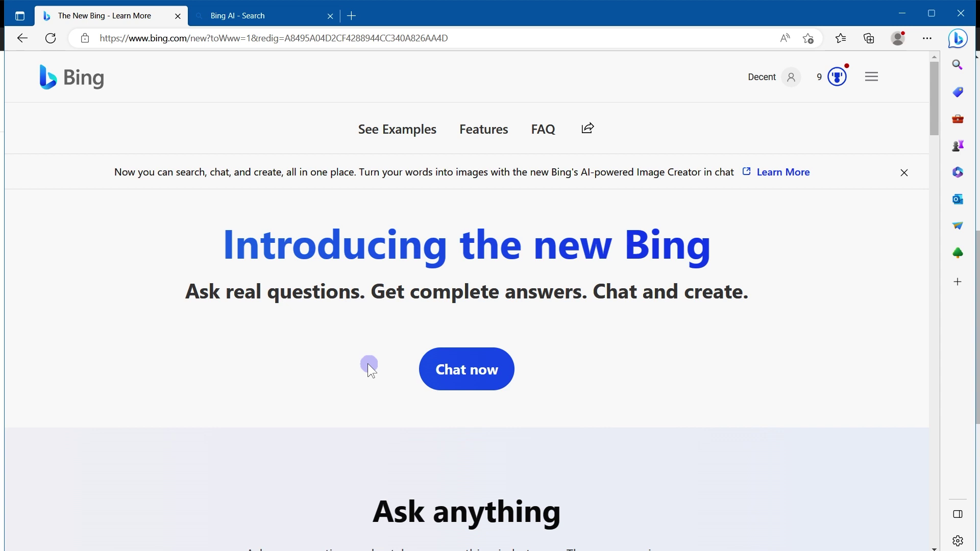
# - Switch from 'The New Bing - Learn More' to the 'Bing AI - Search' tab
pyautogui.hotkey('ctrl', 'Tab')
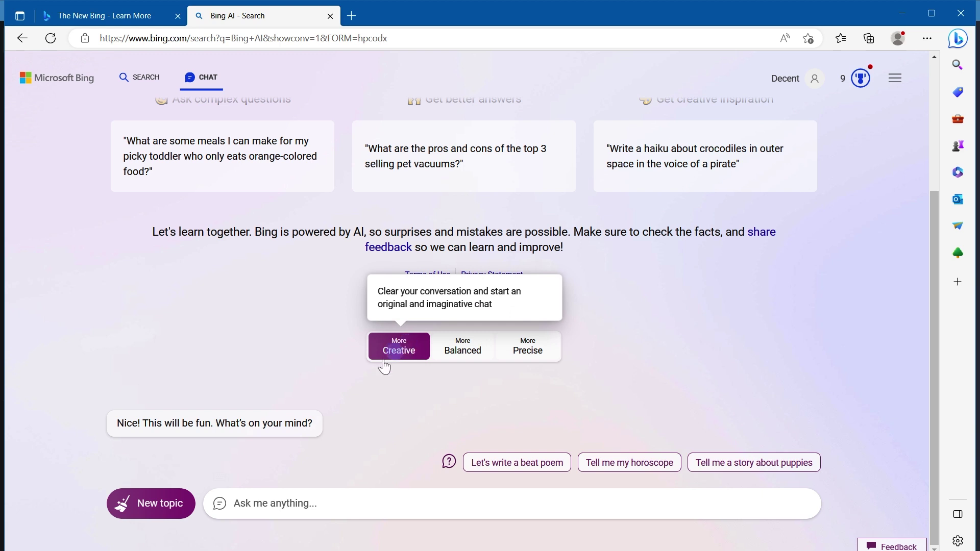
# - Highlight 'fun' and 'facts' in the replies while switching from Creative to Balanced to Precise
pyautogui.doubleClick(203, 422)
pyautogui.moveTo(215, 423)
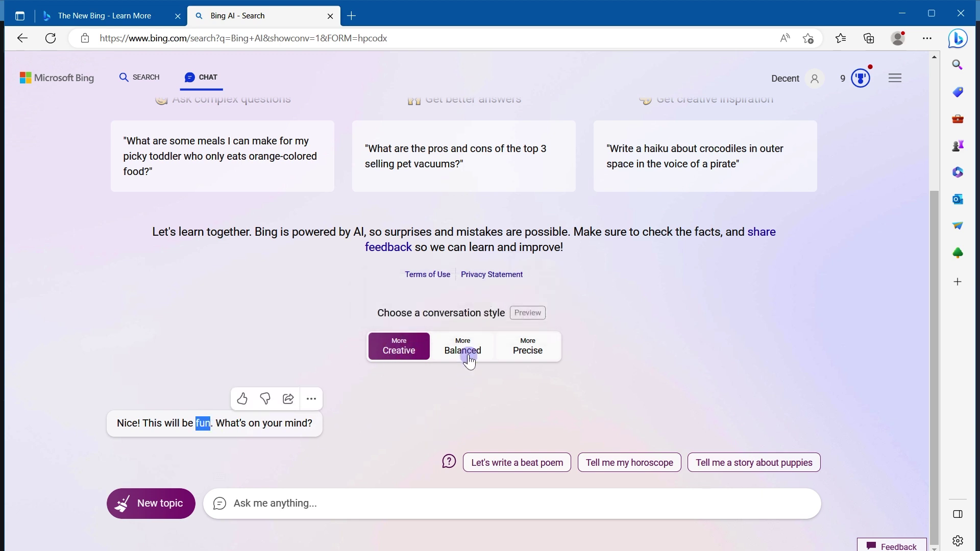
pyautogui.click(467, 356)
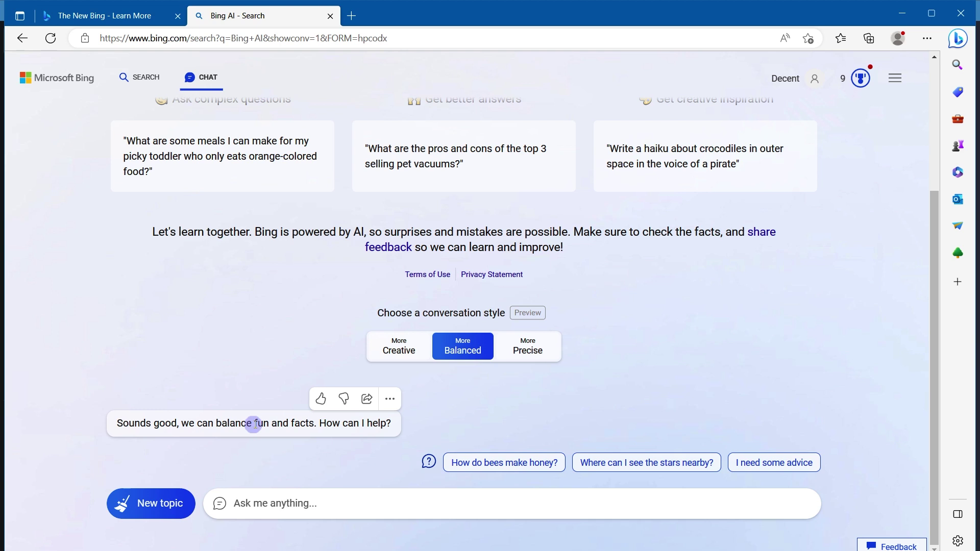
pyautogui.moveTo(253, 424); pyautogui.dragTo(314, 424)
pyautogui.click(512, 351)
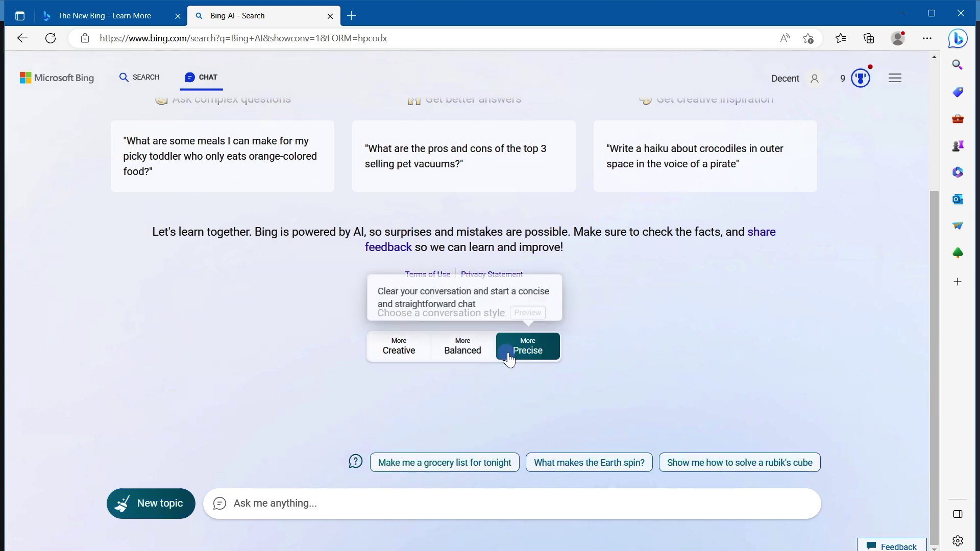